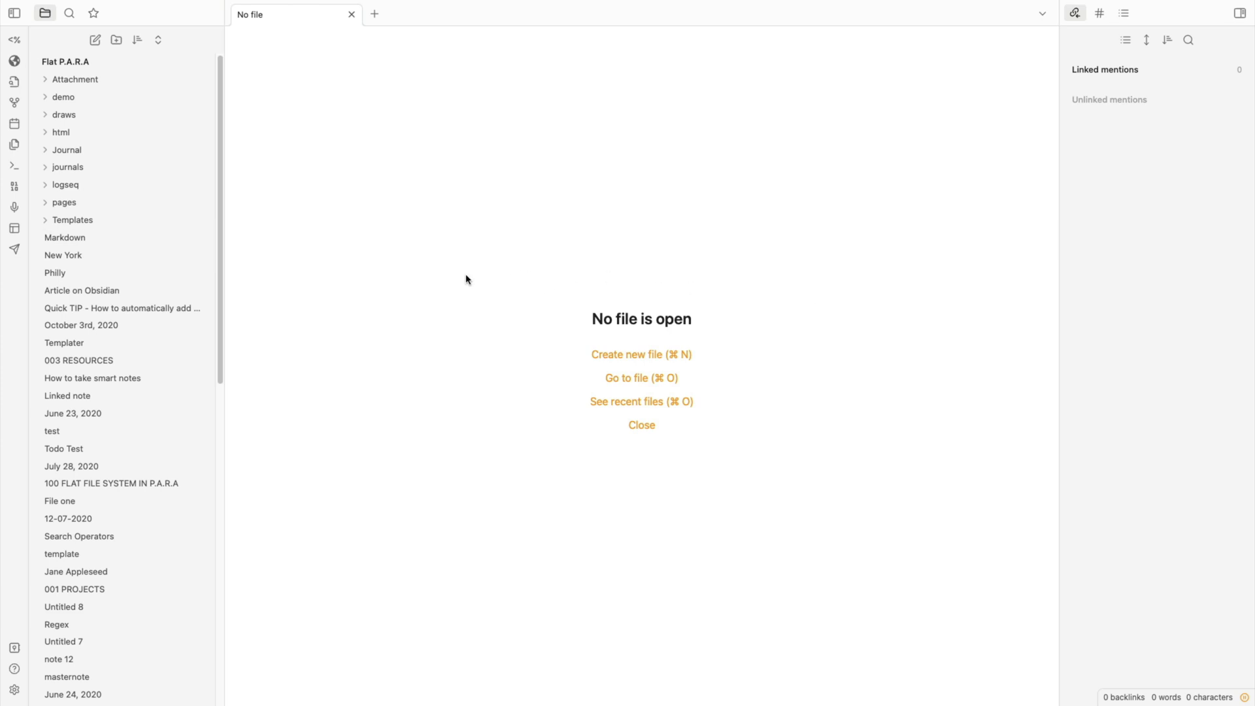
Create a new note, paste a lorem ipsum paragraph, and wrap it in <p align="right">.
click(95, 41)
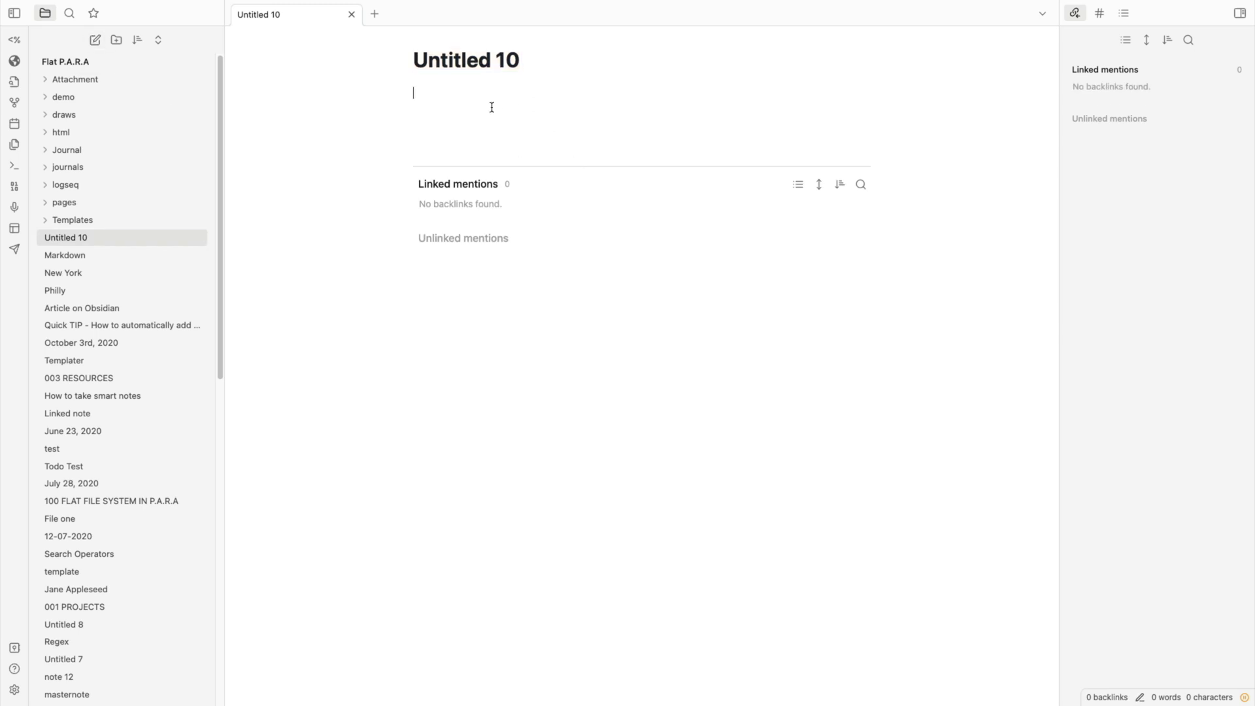
text(Lorem ipsum dolor sit amet, consectetur adipisicing elit. Eius ipsam deserunt id, voluptatem rerum velit necessitatibus doloribus eum hic, ipsum delectus cum vero commodi itaque laboriosam! Animi maxime inventore dolores. Lorem ipsum dolor sit amet, consectetur adipisicing elit. Quaerat perspiciatis eius, molestias voluptatibus at ipsam porro, illum dicta repellat neque sit suscipit, maiores repellendus? Ipsam excepturi nam repudiandae, corporis quae!)
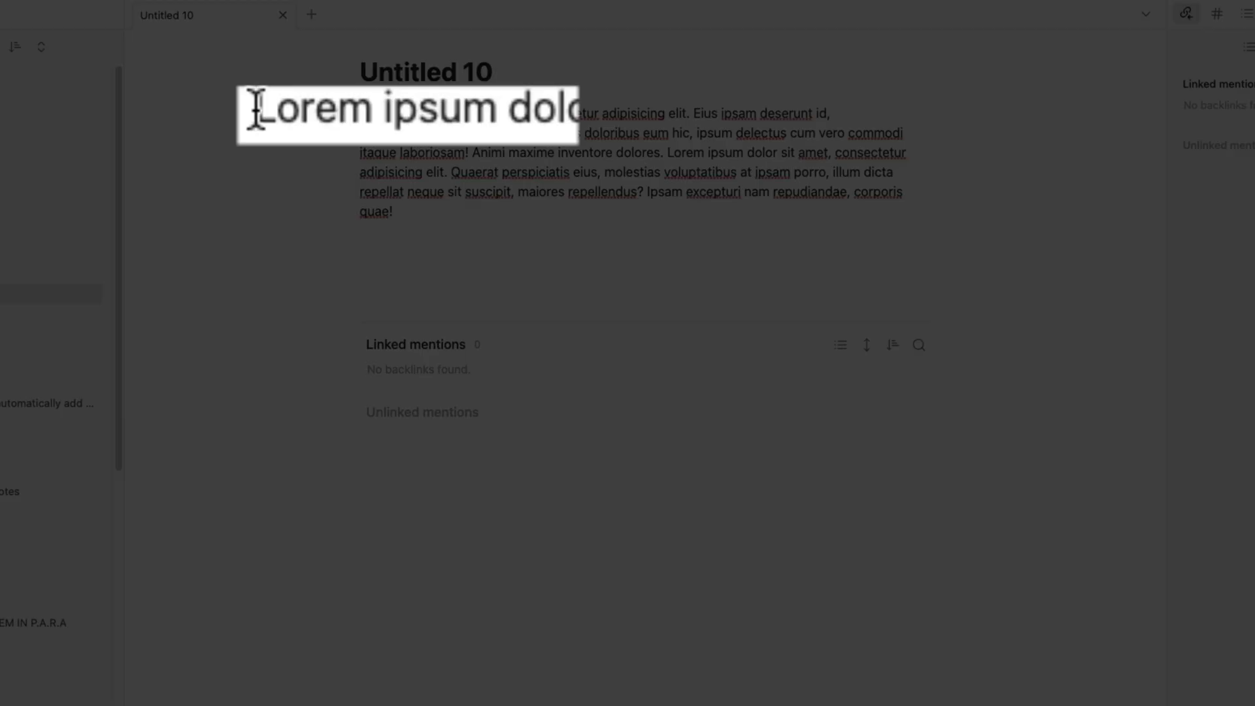
text(<p)
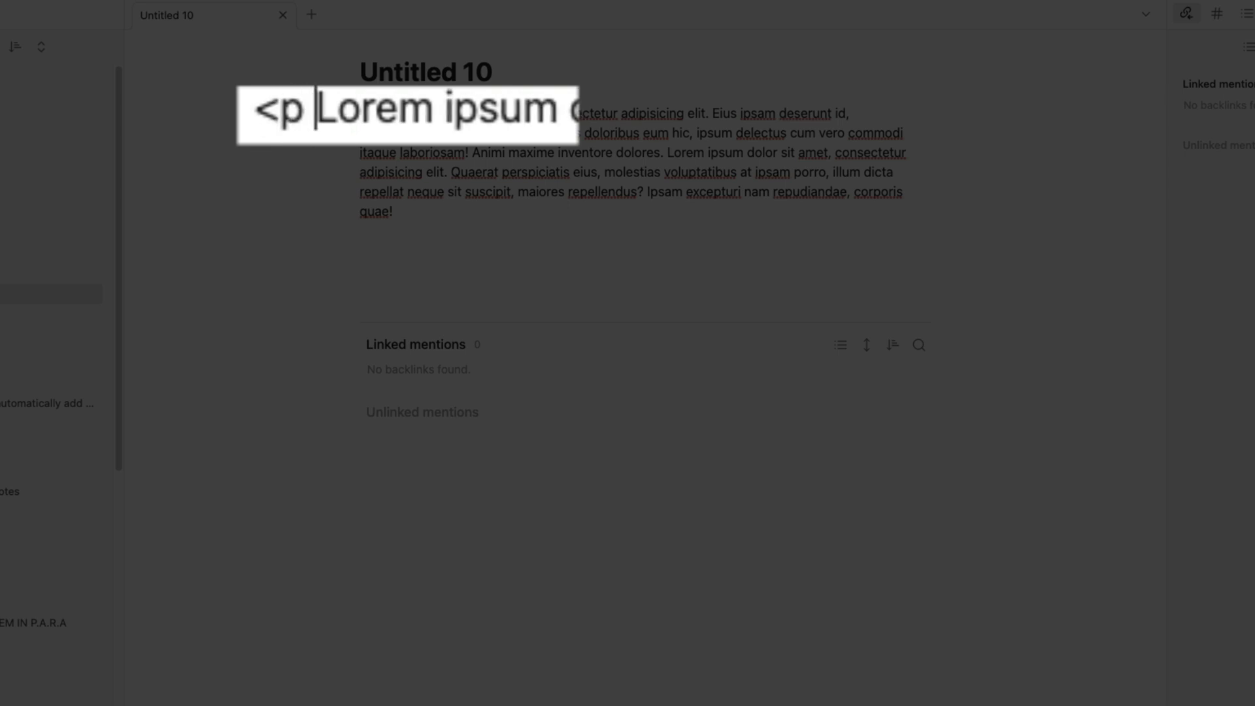
text( align)
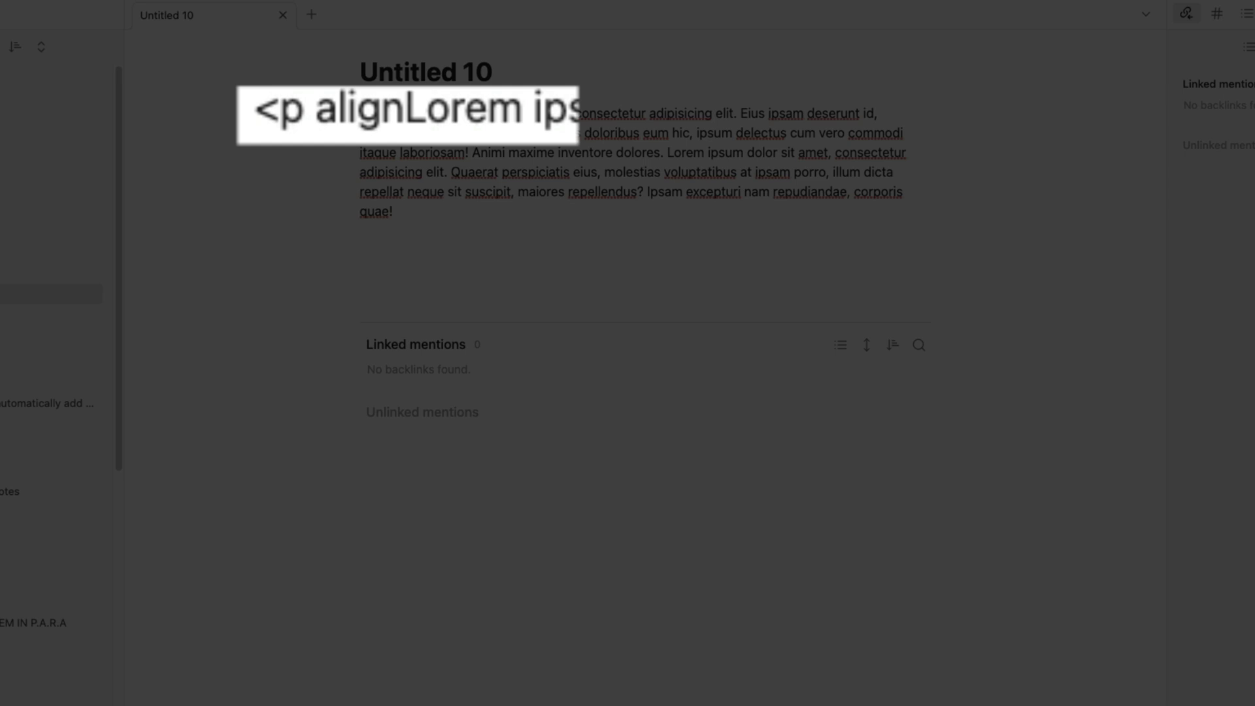
text(=")
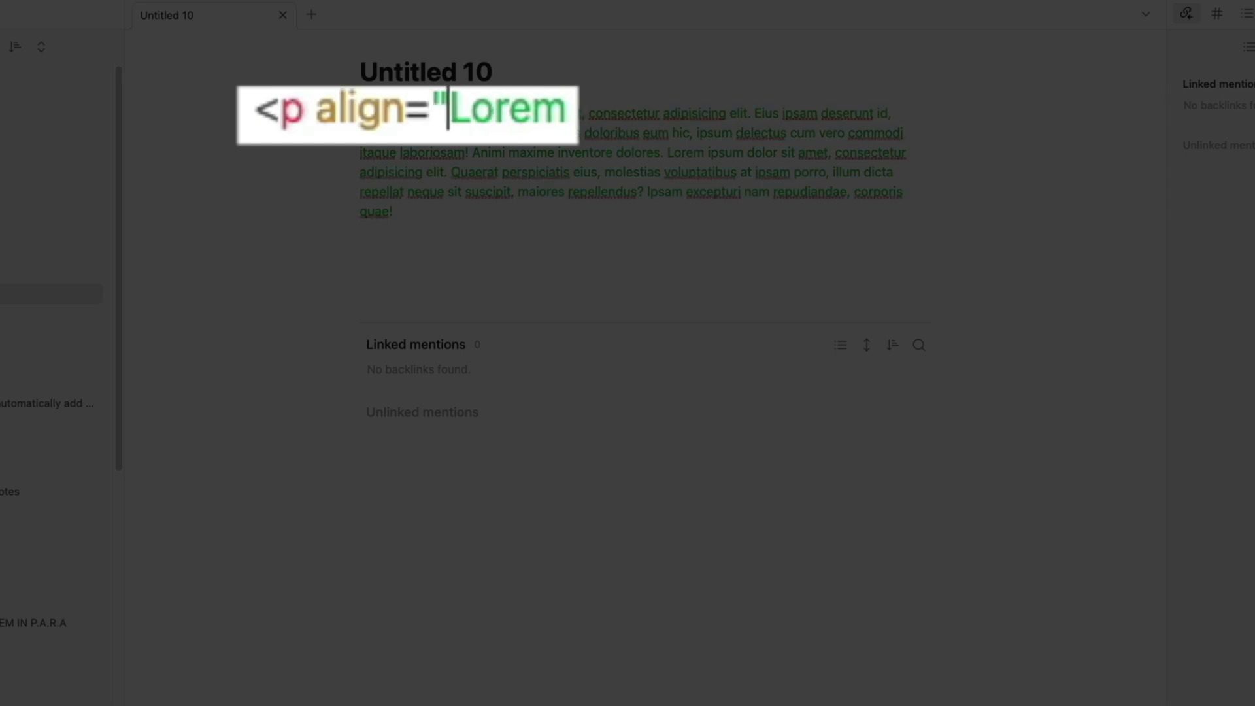
text(right)
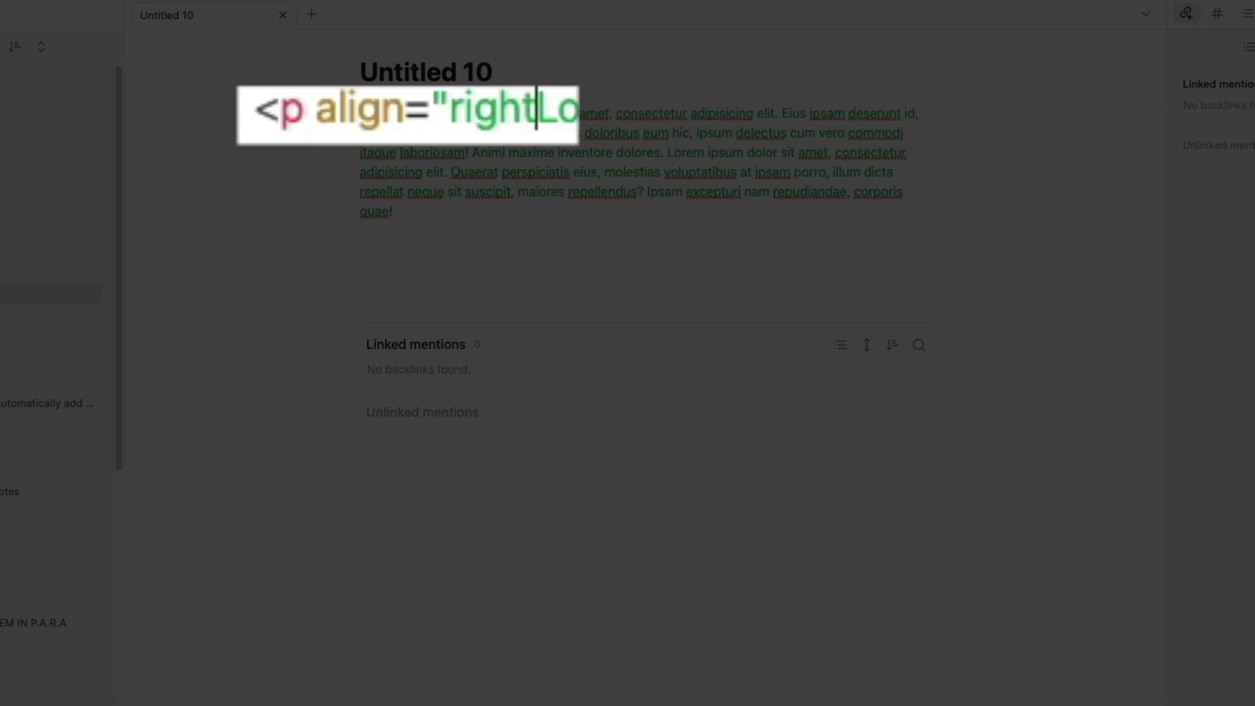
text(")
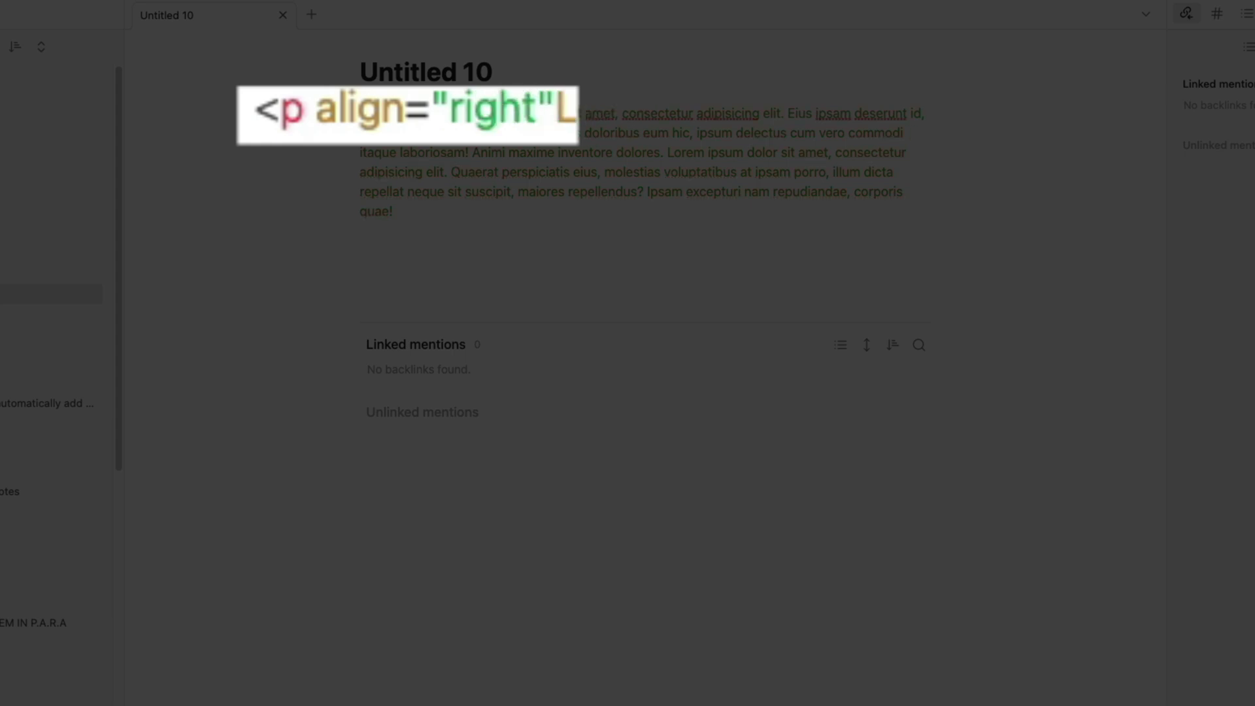
text(>)
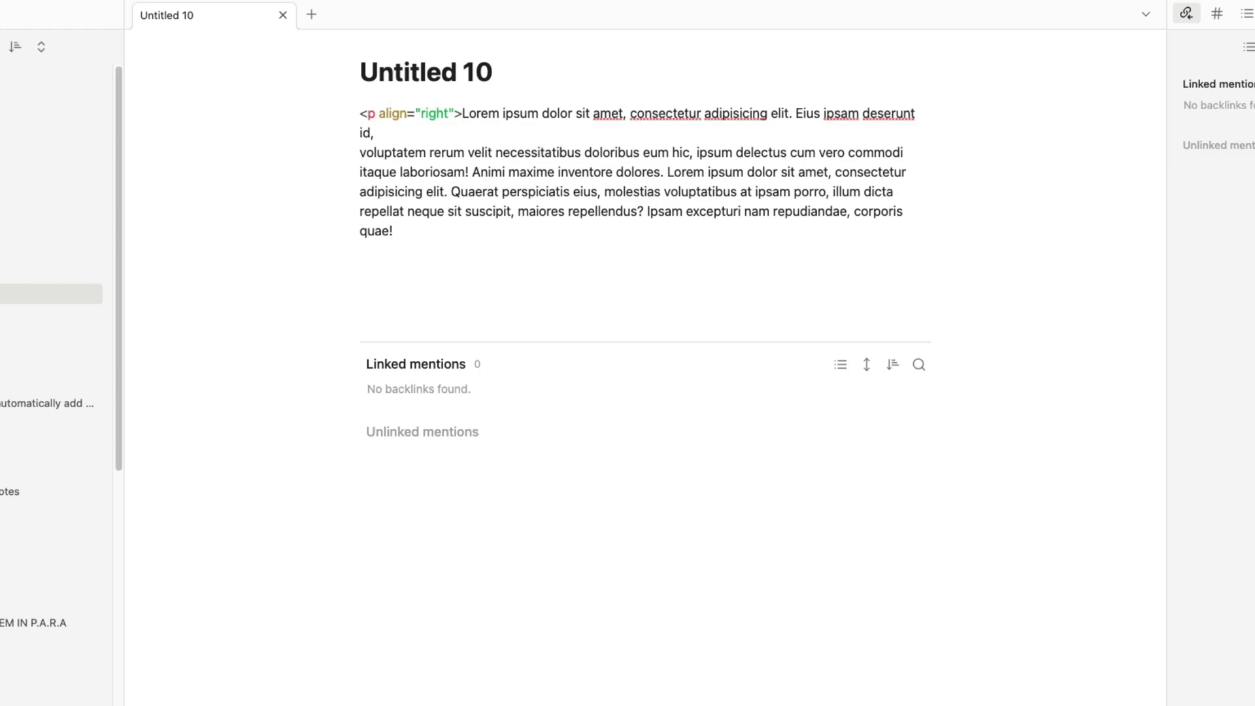
click(436, 233)
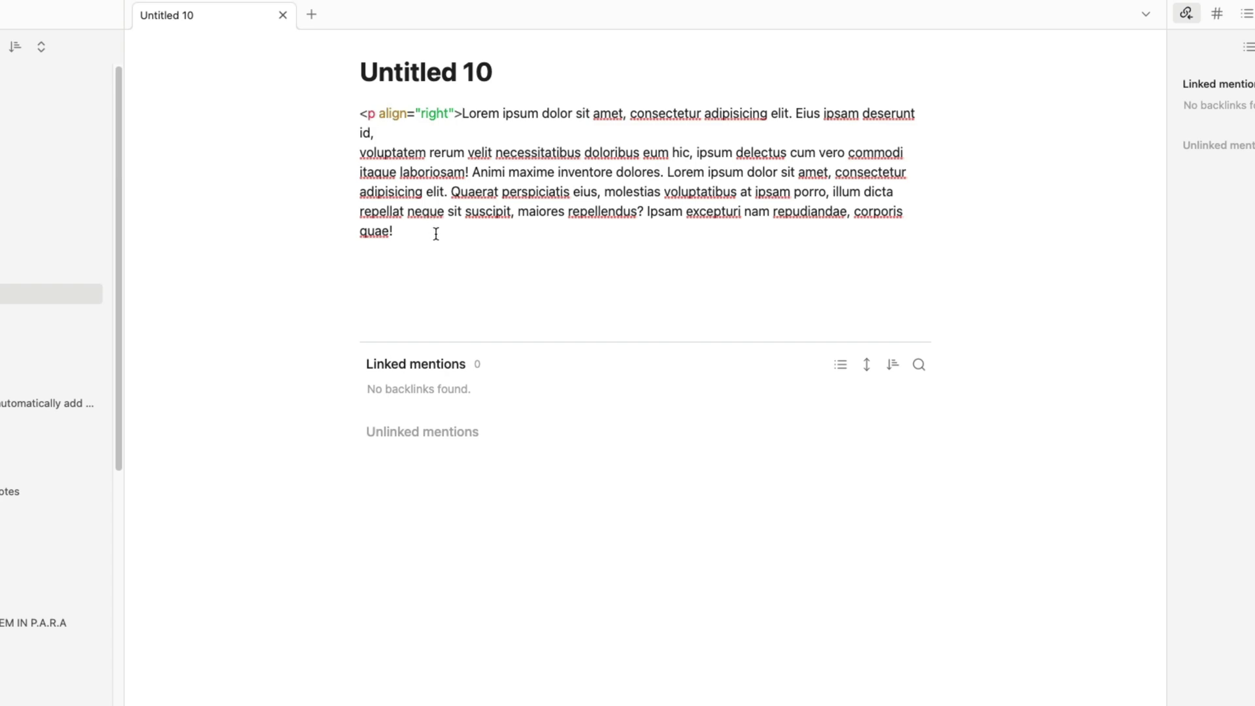
text(</)
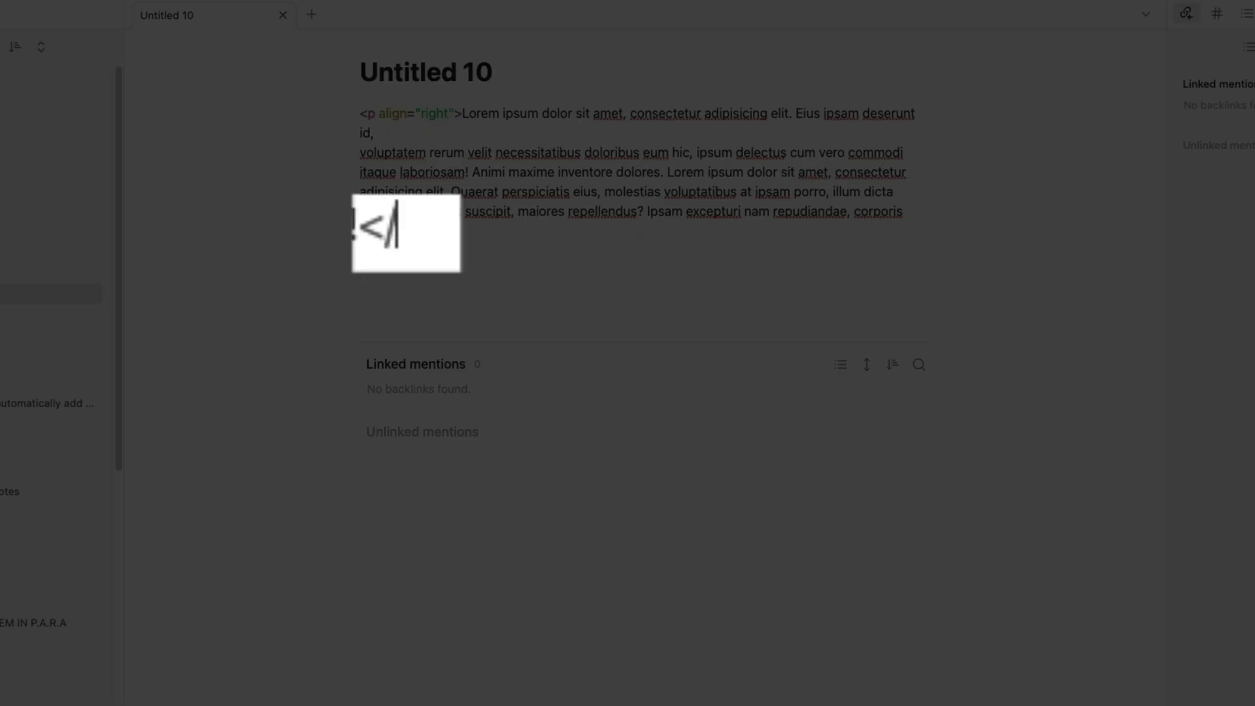
text(p>)
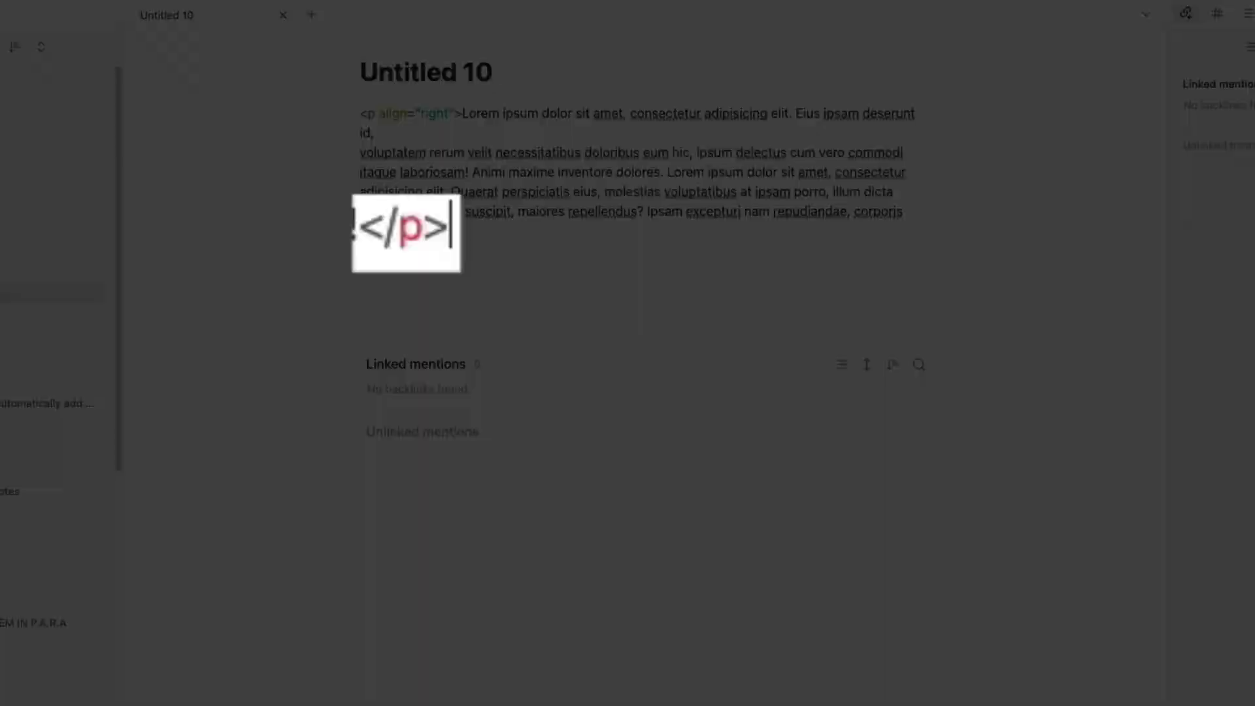
Render the paragraph right-aligned, then change its align value to center.
key(Return)
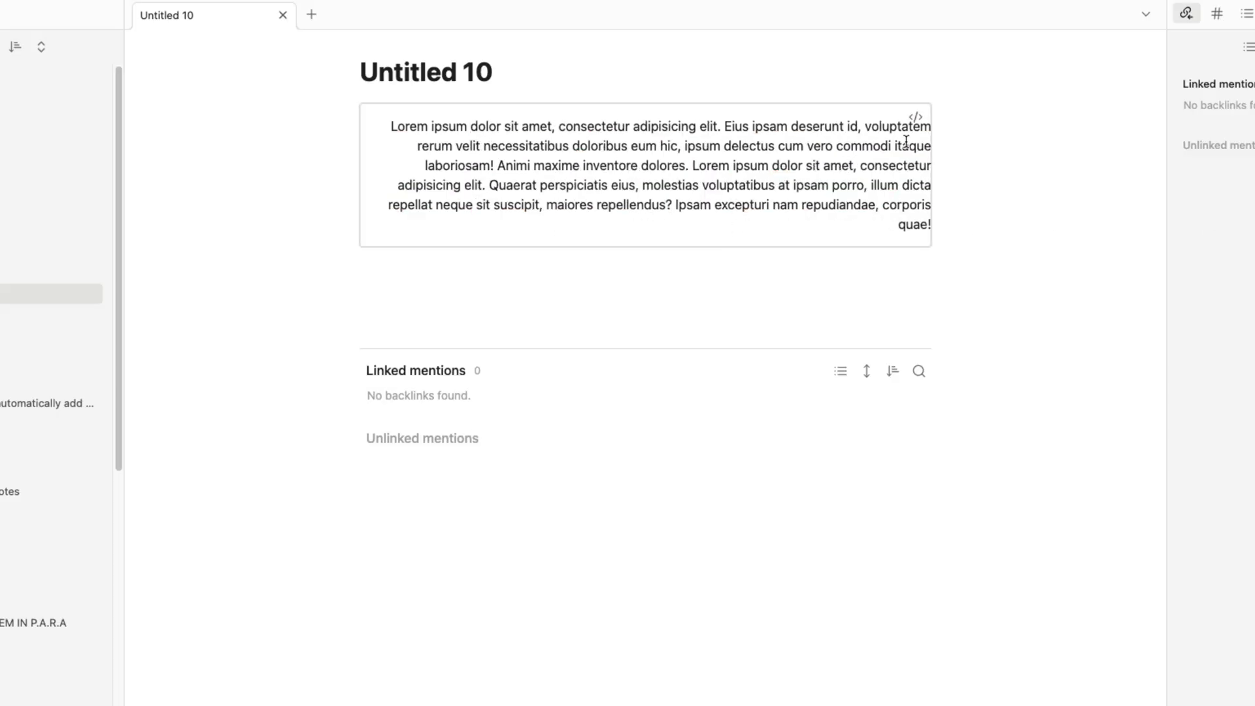
click(916, 117)
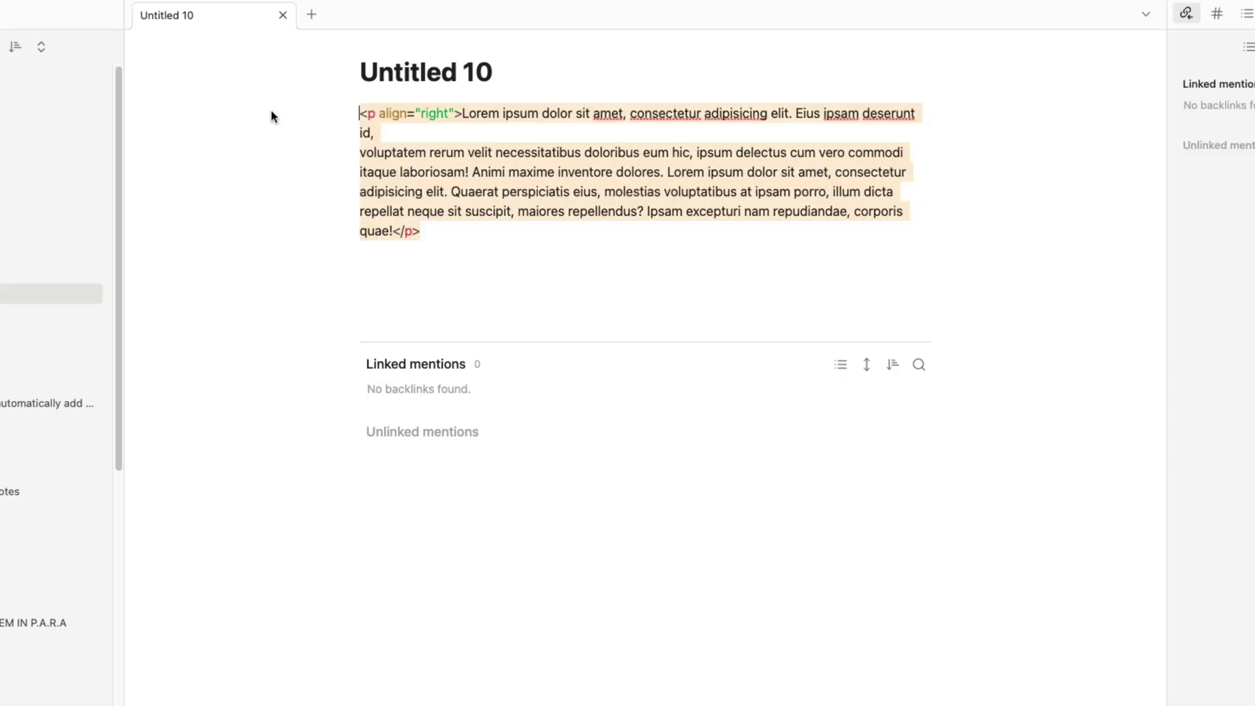
double_click(437, 113)
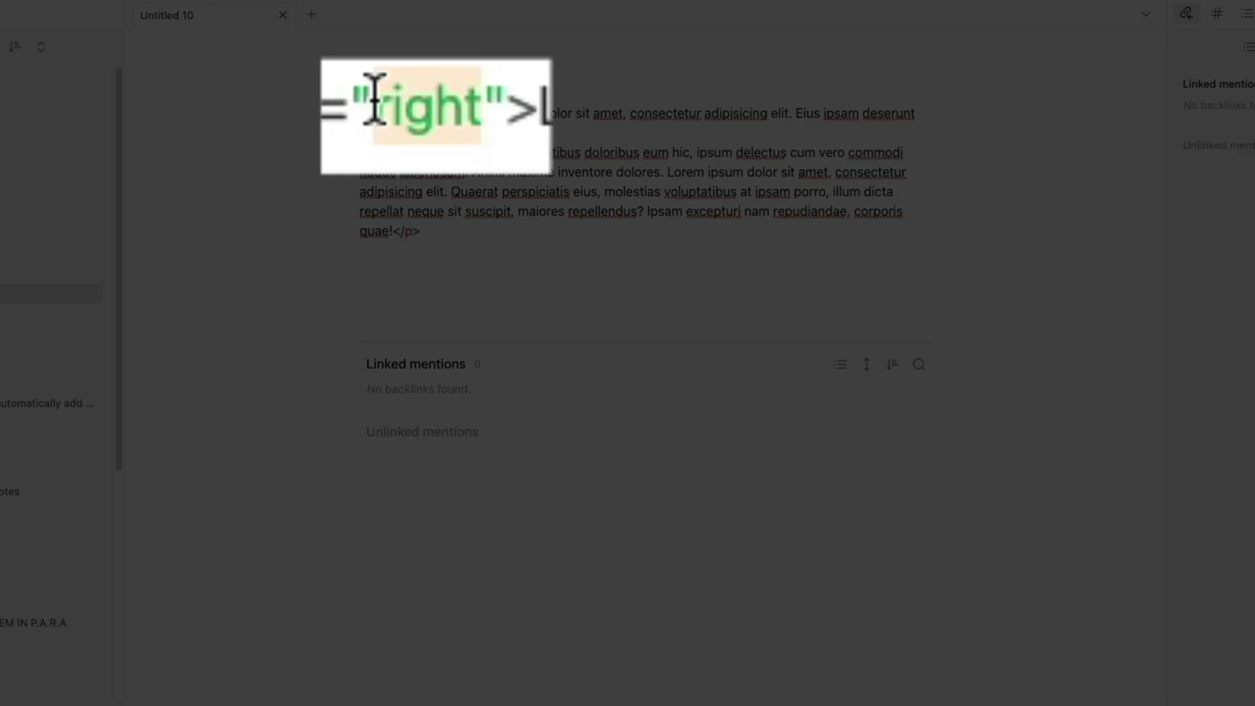
text(ce)
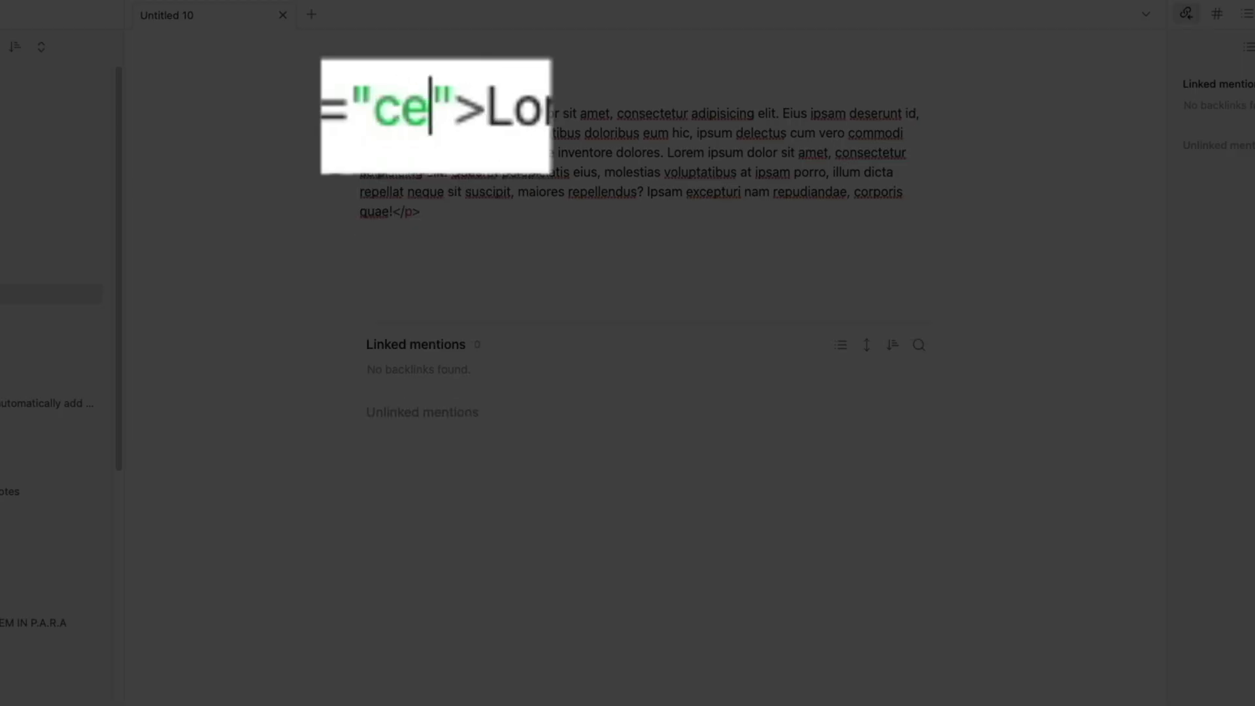
text(nter)
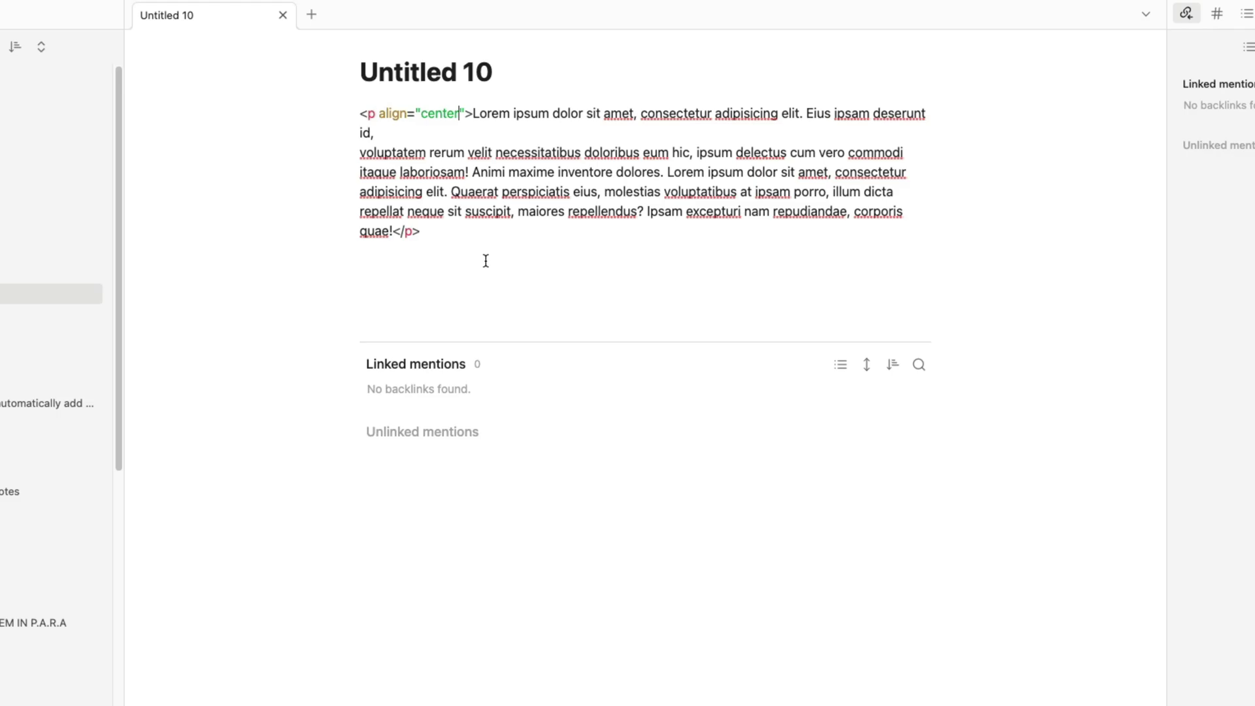
click(484, 261)
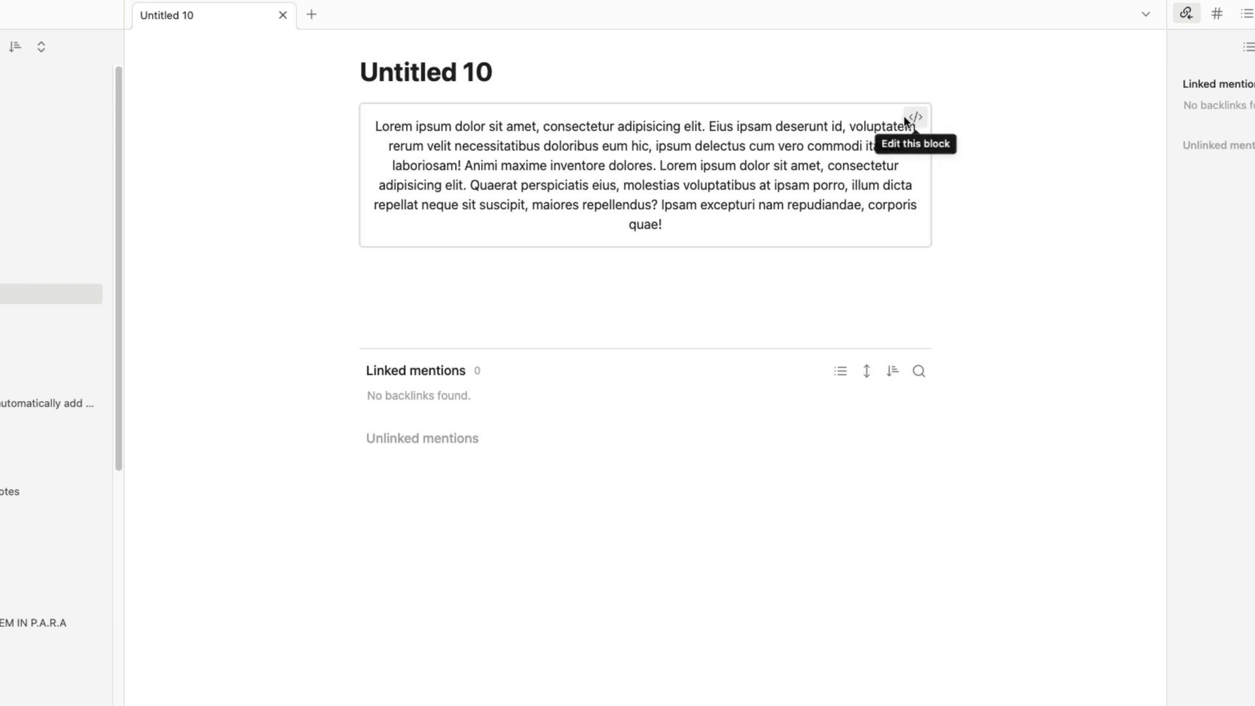
Replace the align value center with justify and view the justified paragraph.
click(916, 116)
click(457, 113)
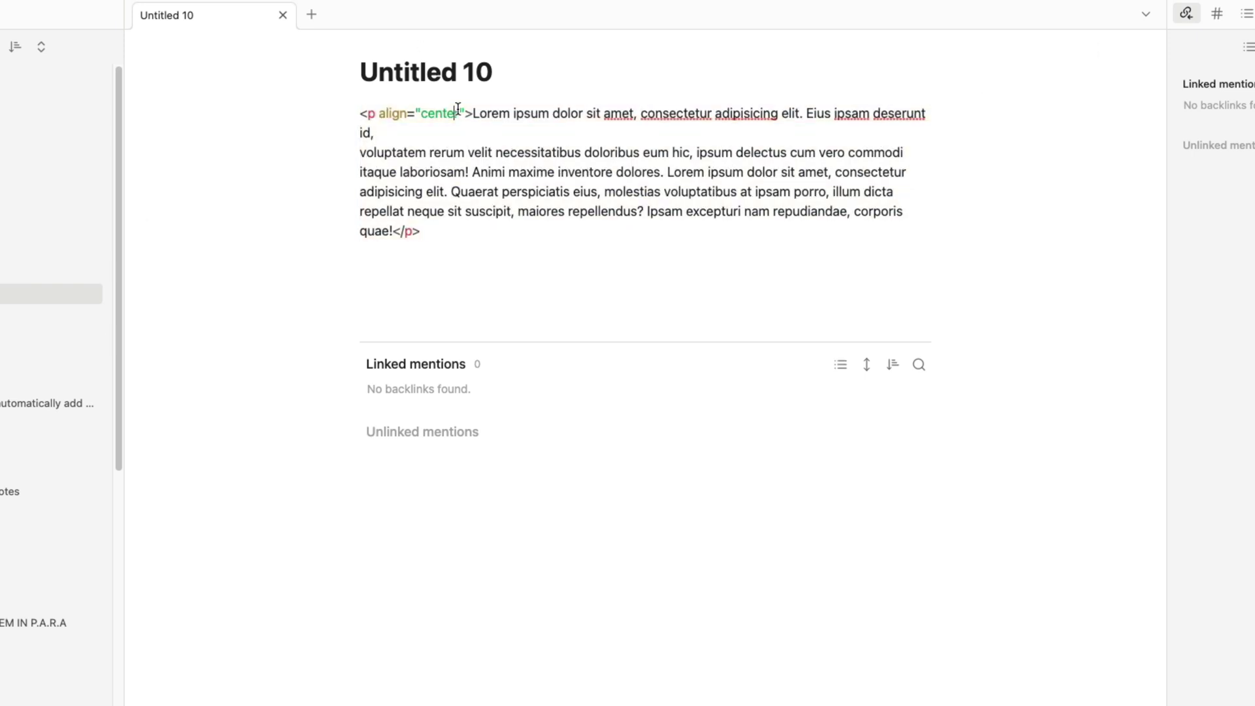
drag(460, 113, 421, 112)
text(left)
key(BackSpace)
key(BackSpace)
key(BackSpace)
text(justify)
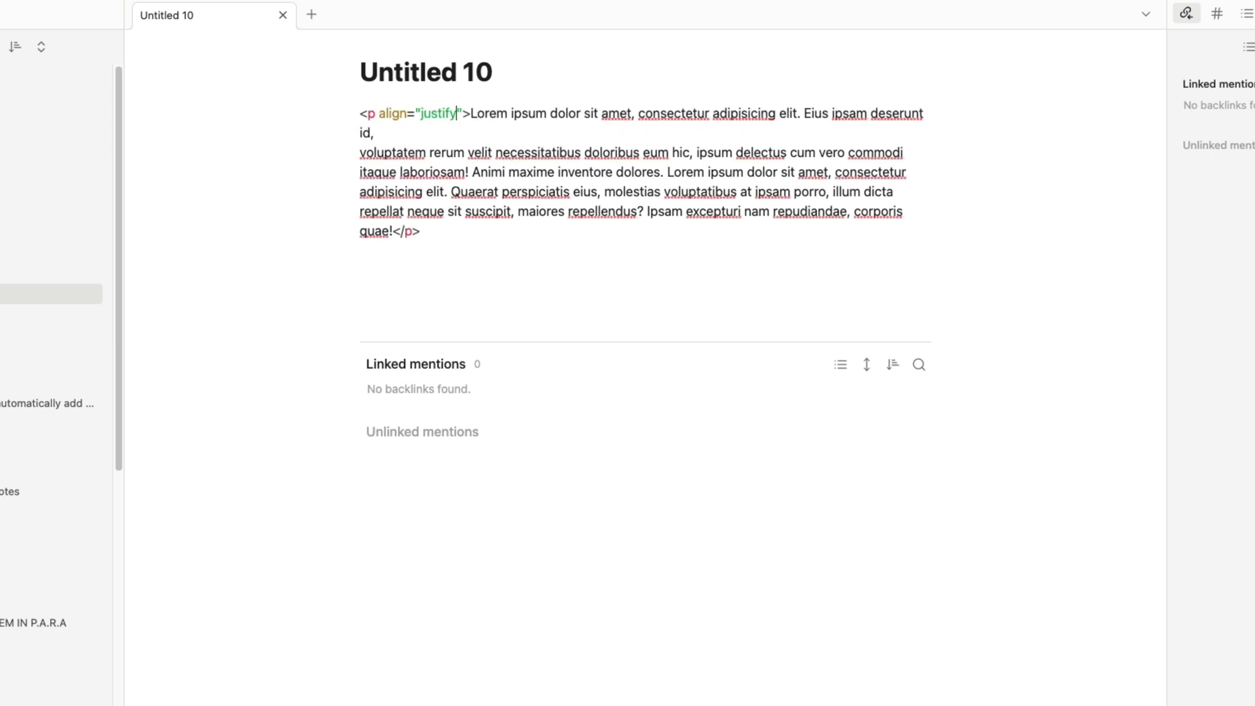
click(462, 270)
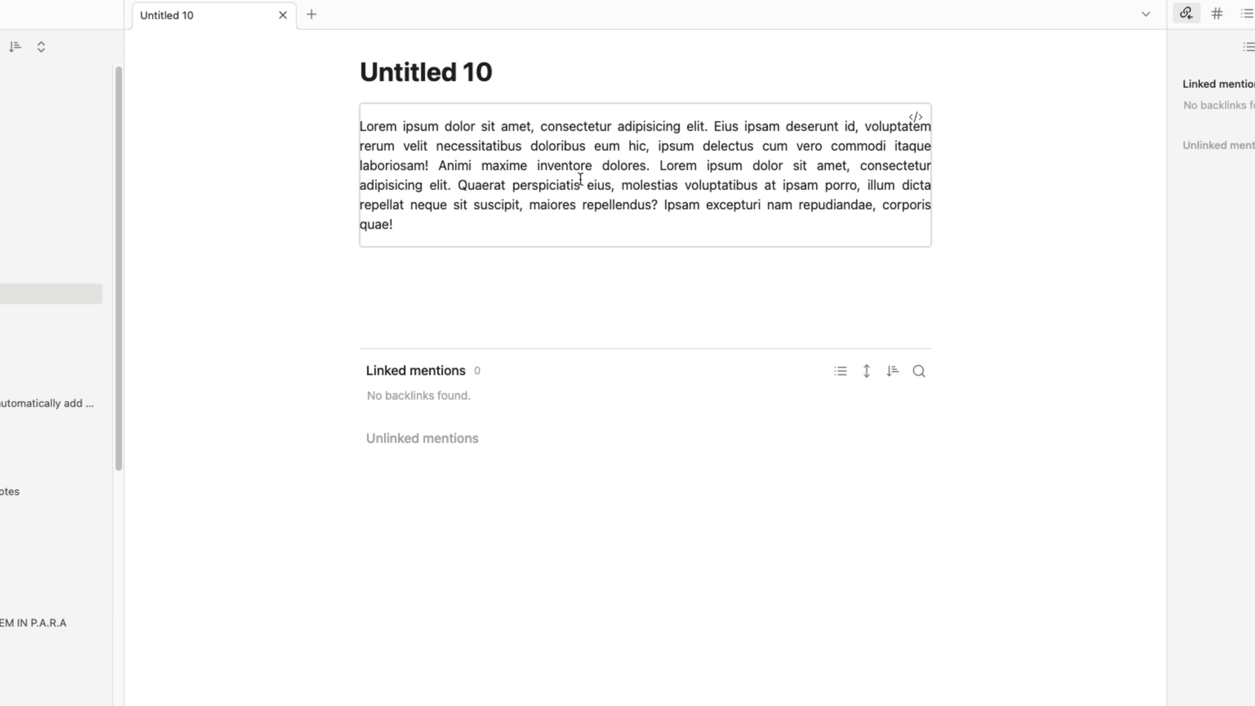
click(782, 146)
drag(458, 113, 422, 114)
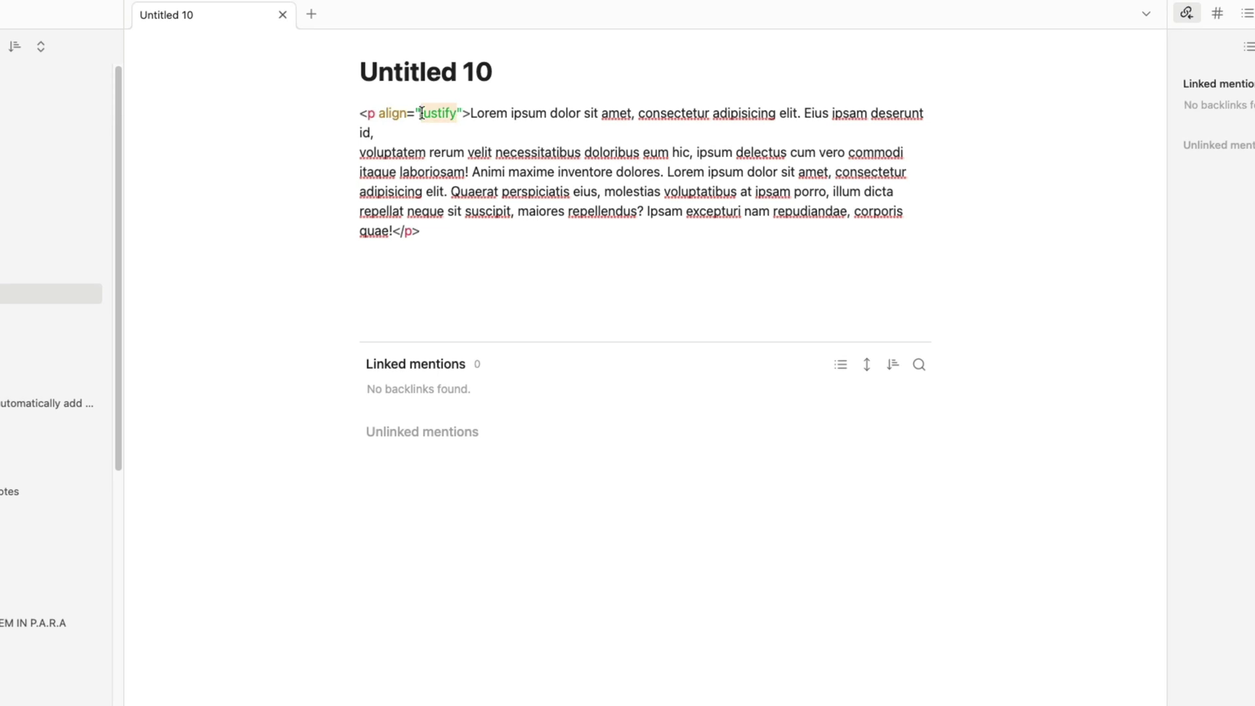
text(left)
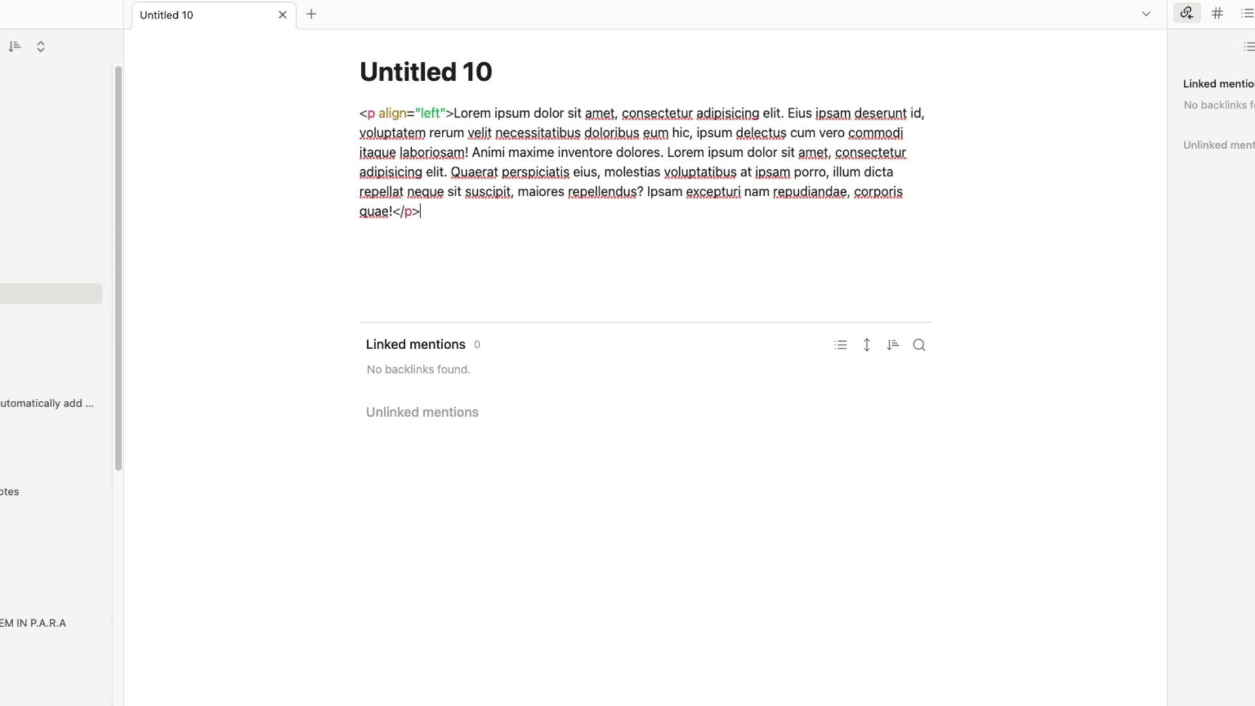
key(Return)
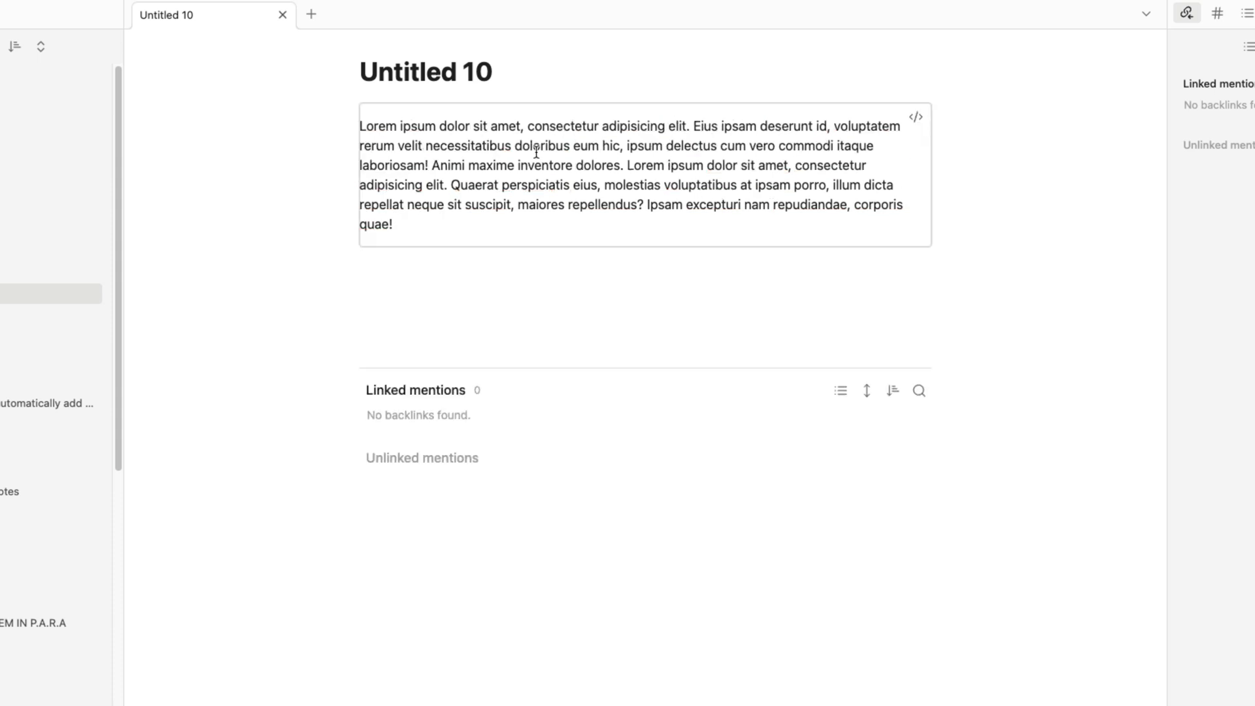
key(Return)
click(436, 128)
double_click(438, 113)
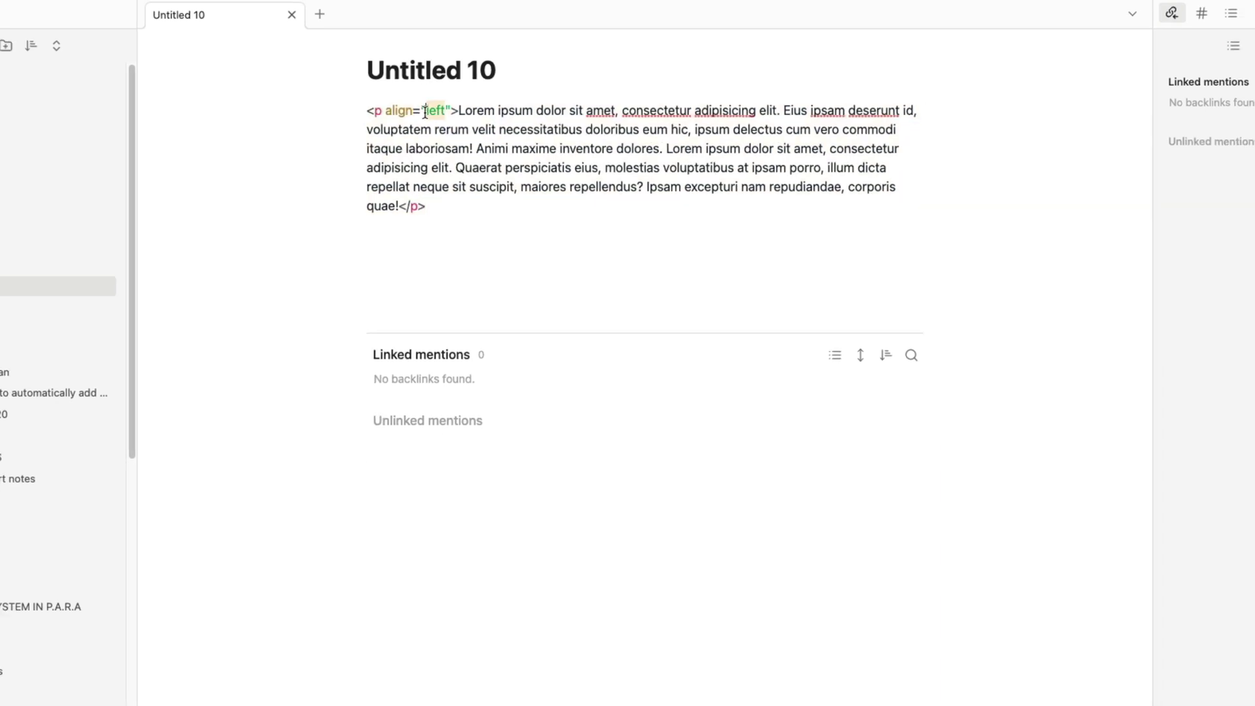
text(justif)
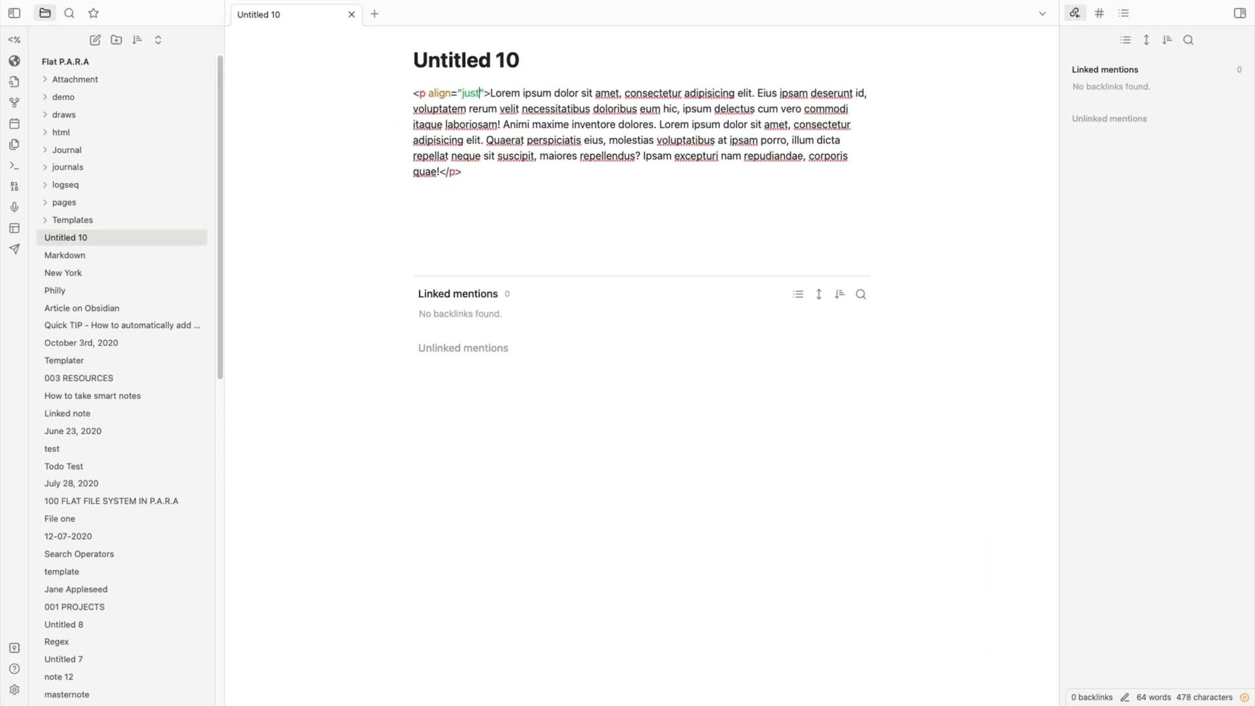
text(y)
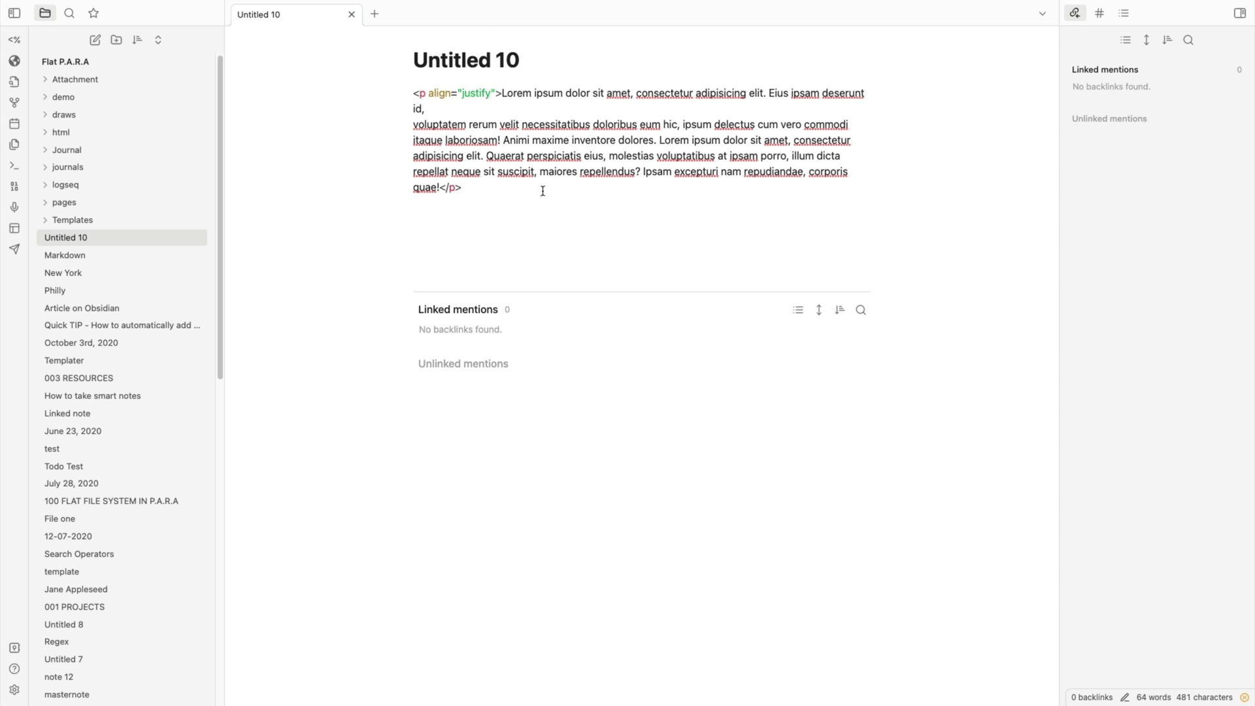
click(588, 224)
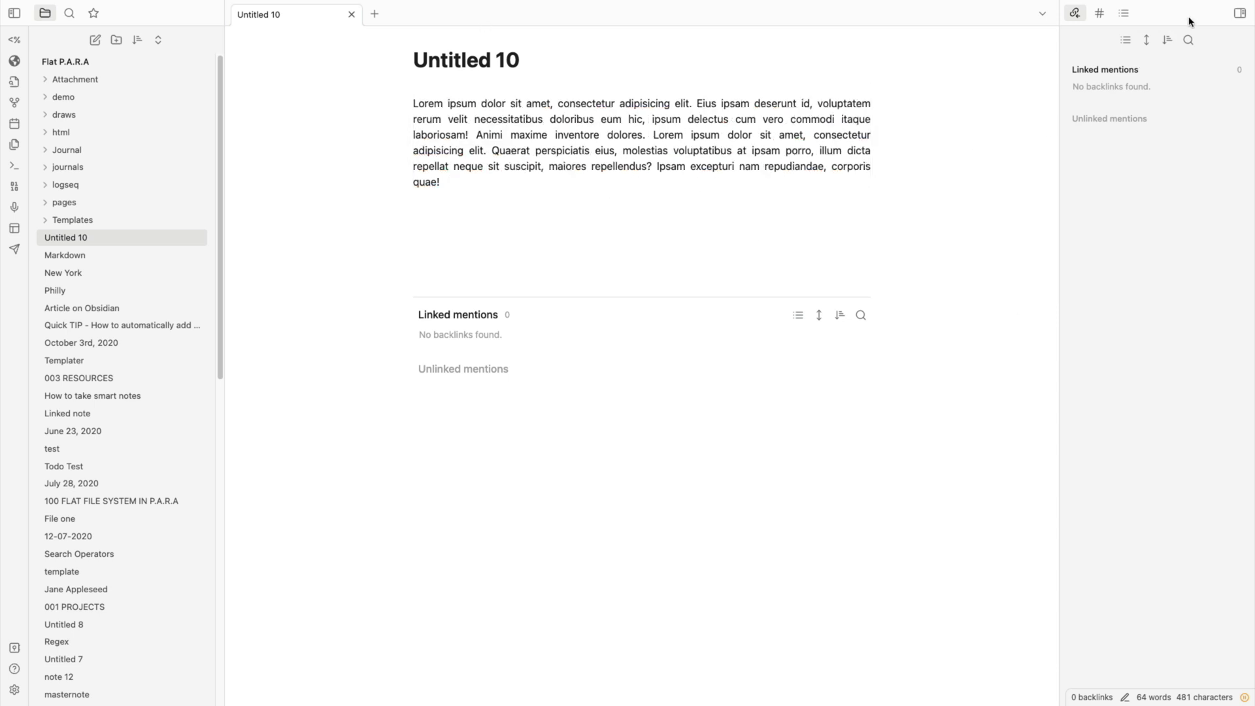
Collapse the linked mentions sidebar and switch off Readable line length in Settings.
click(1240, 13)
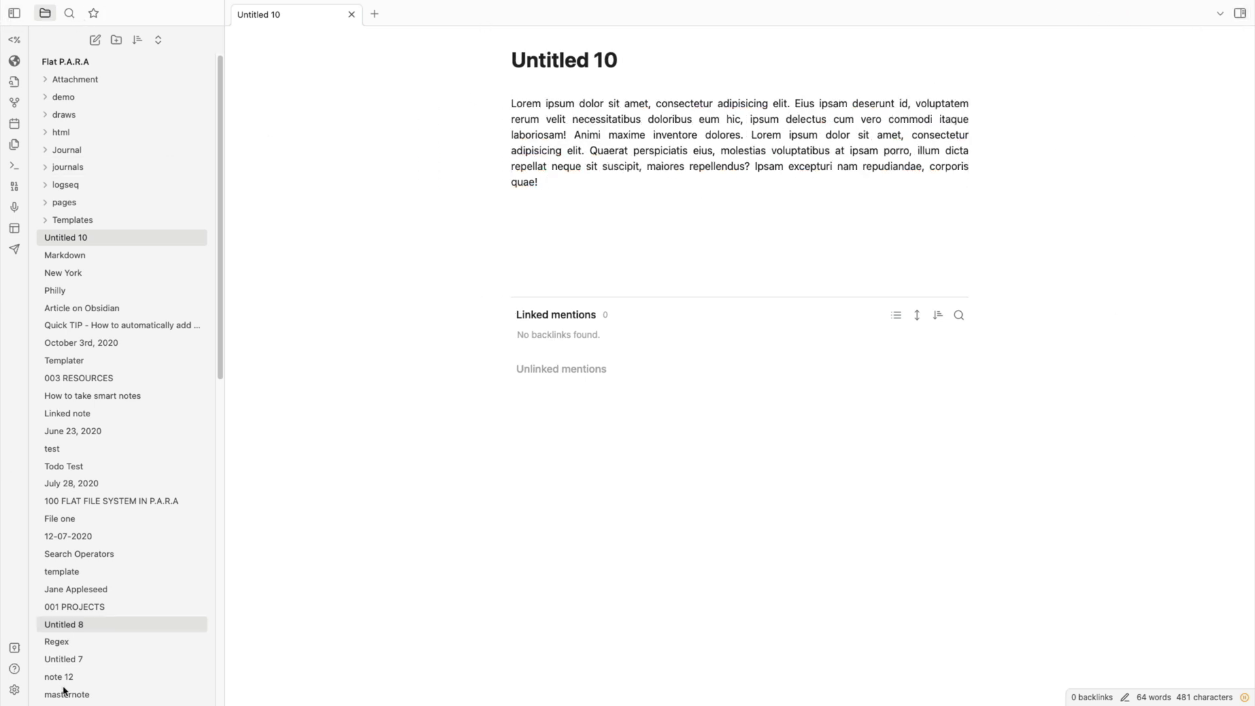
click(13, 689)
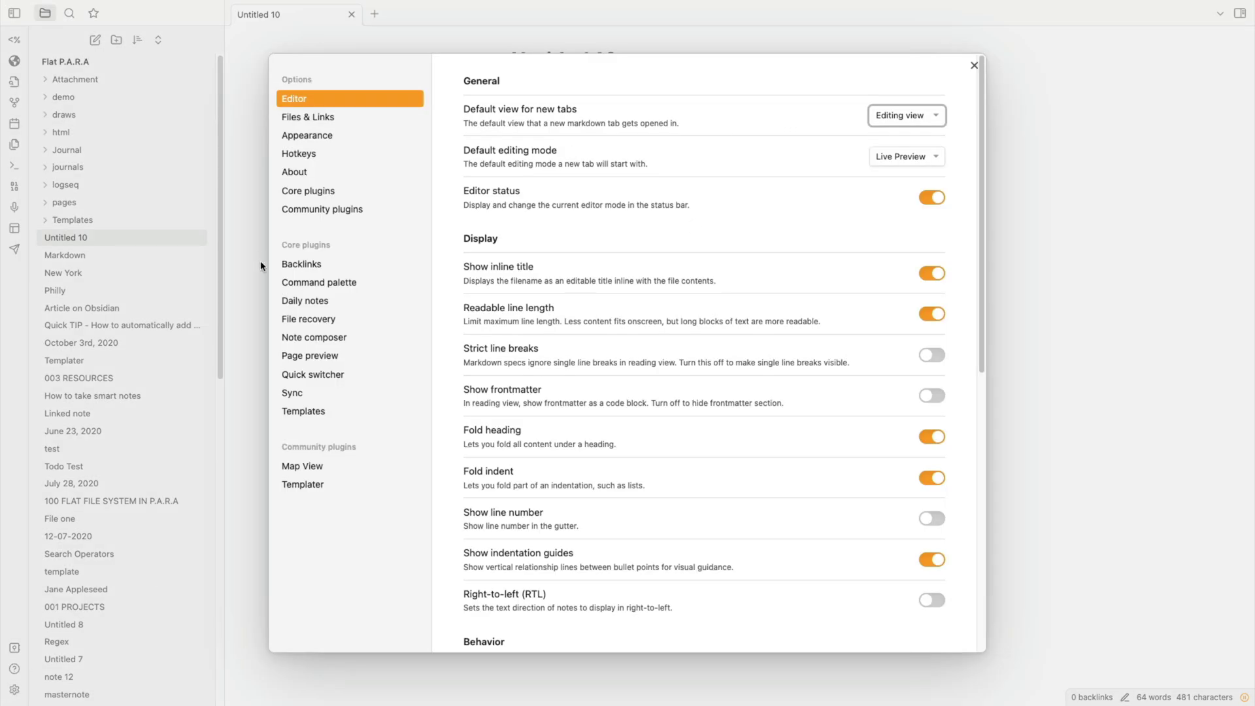
scroll(765, 289, down, 1)
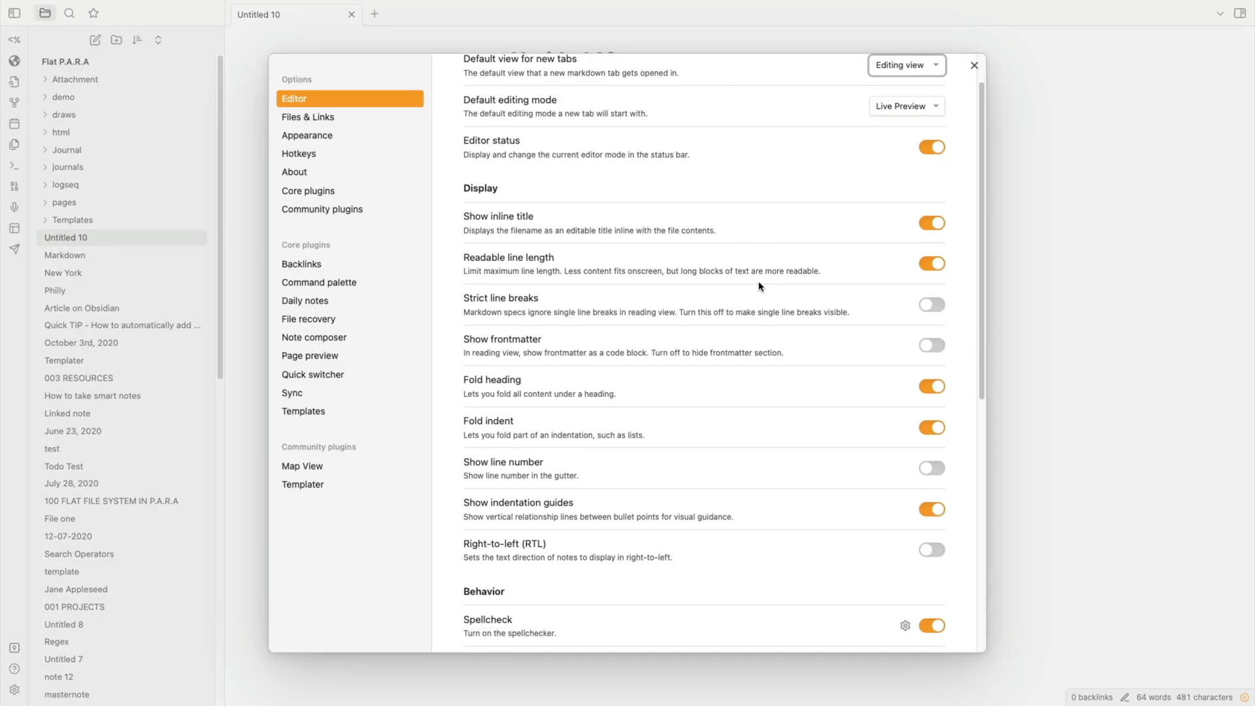
click(937, 265)
click(974, 66)
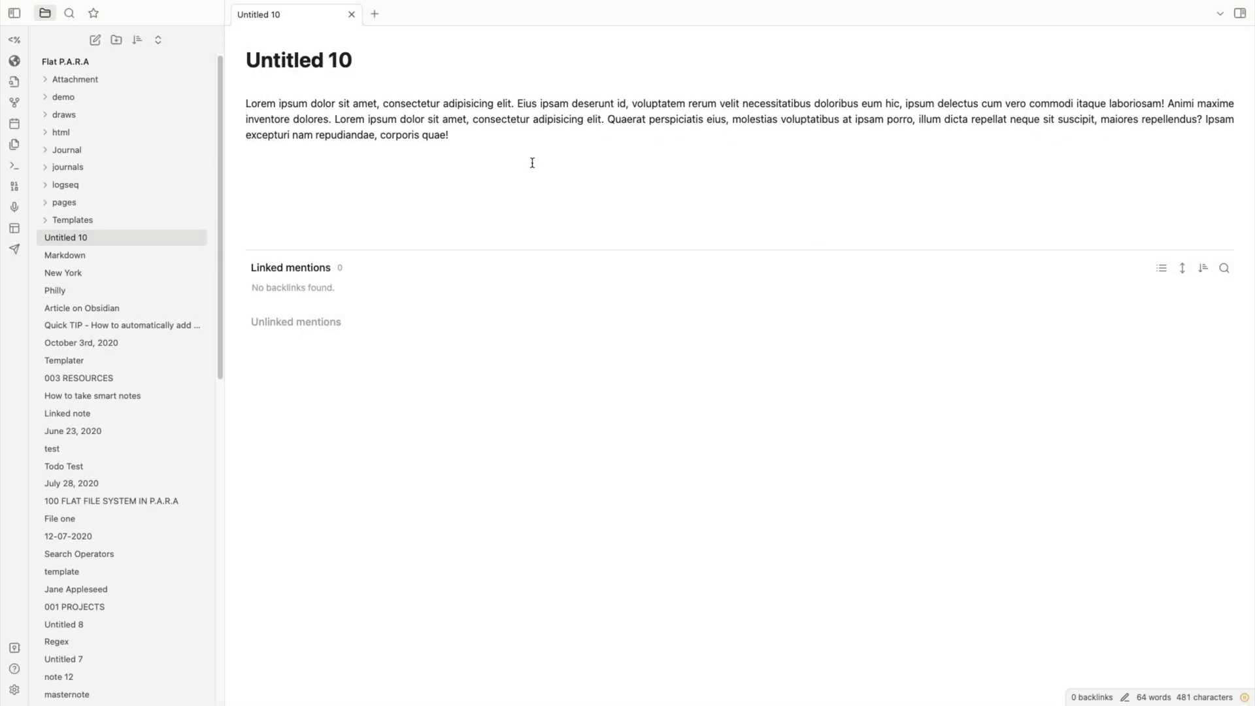
Change the paragraph's align value from justify to right and view it full-width.
click(628, 136)
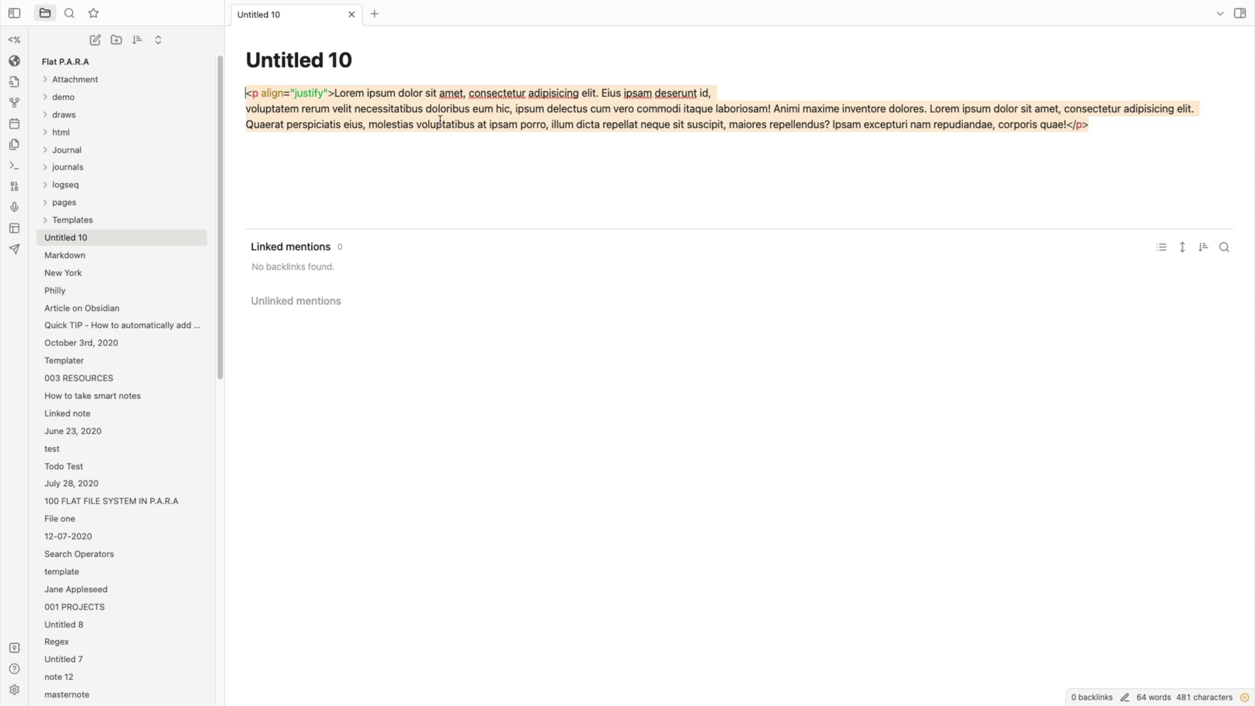
click(334, 93)
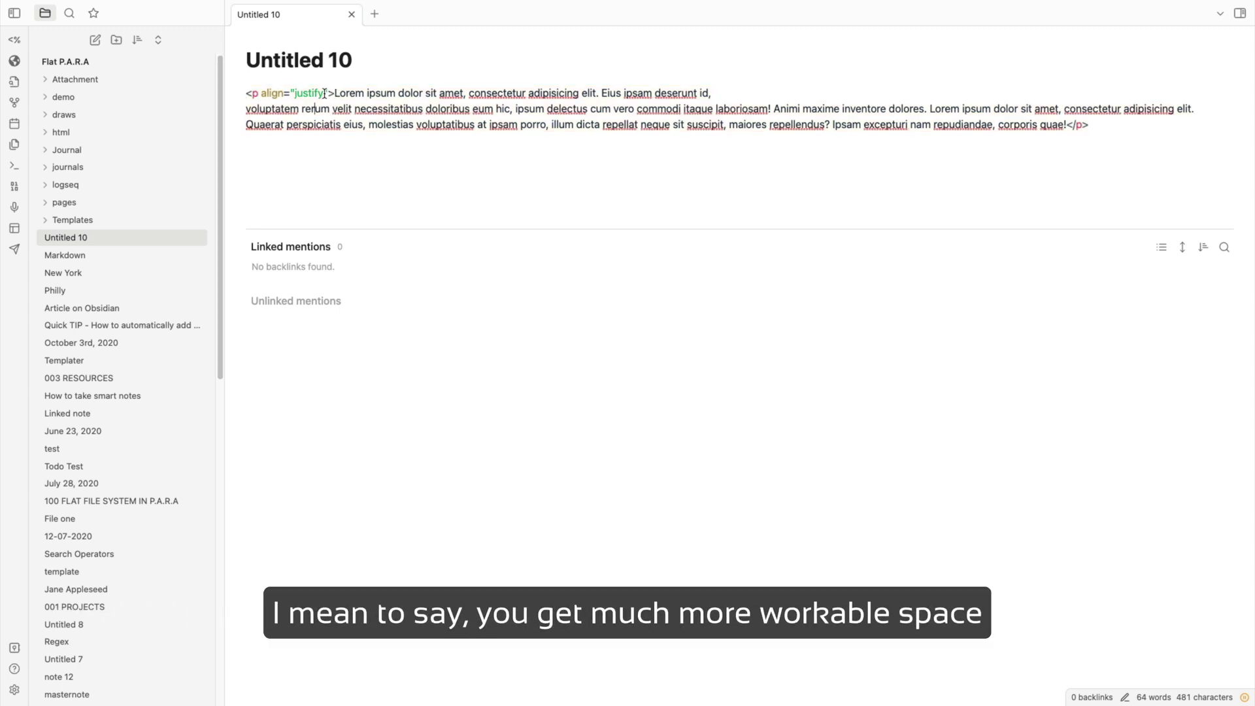
drag(325, 93, 295, 94)
text(right)
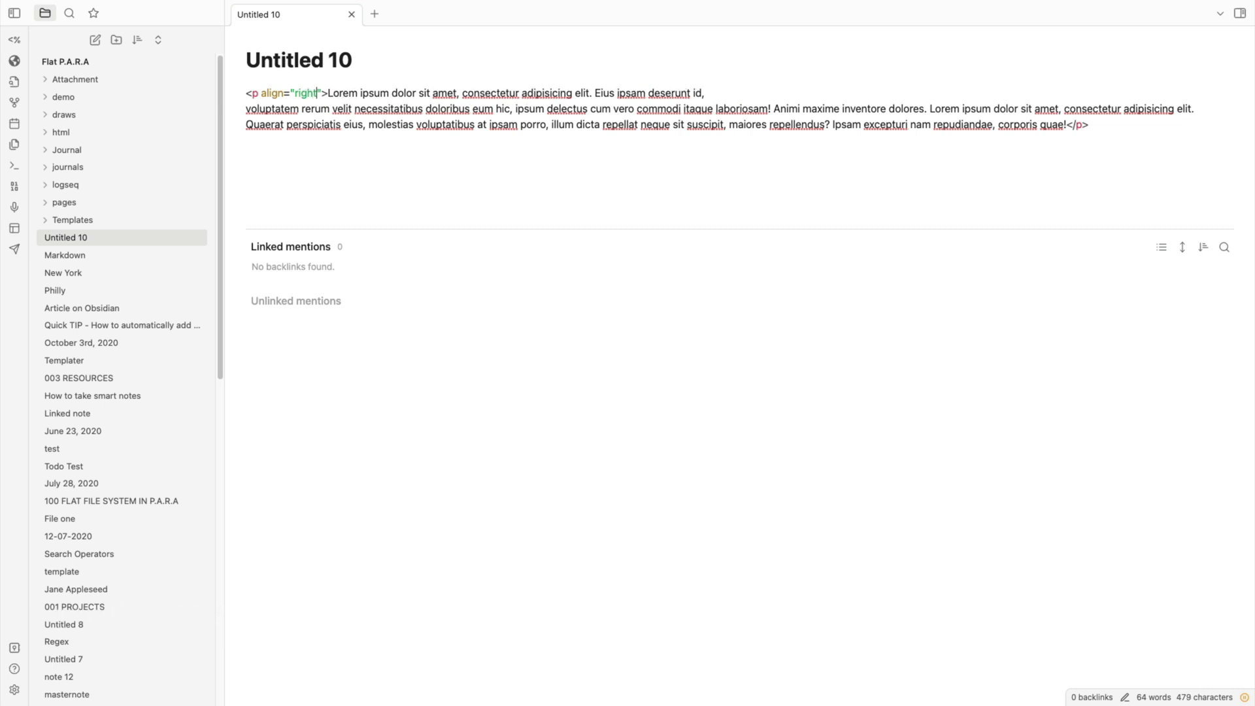
click(461, 185)
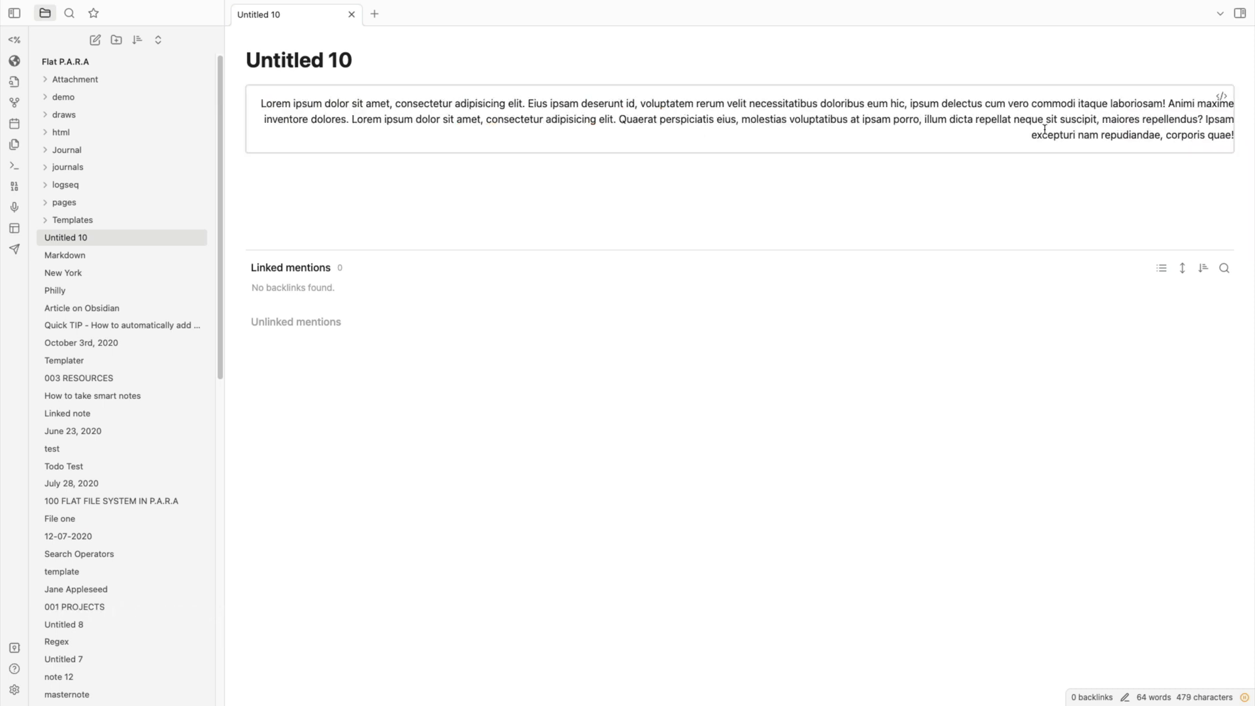